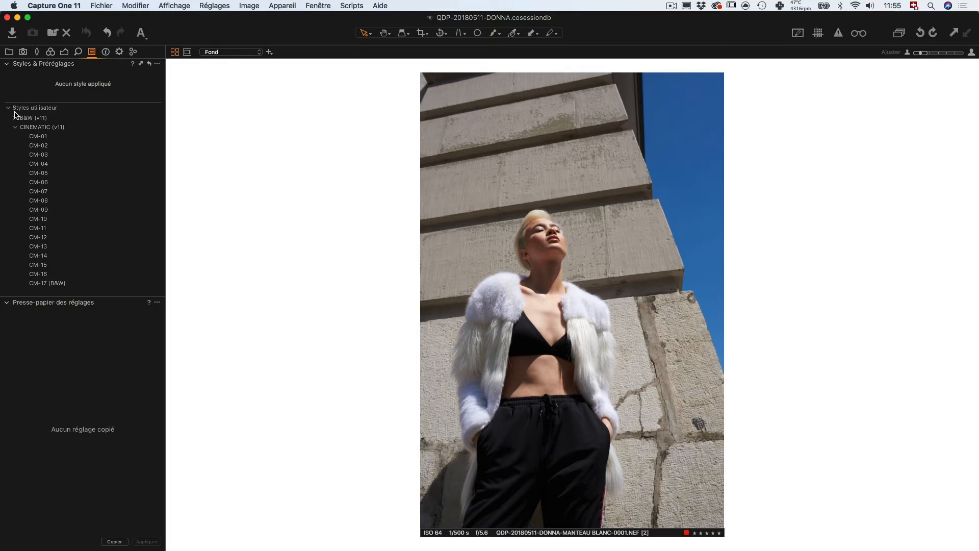
- Apply the CM-15 style from the CINEMATIC (v11) user styles directly to the photo
click(8, 107)
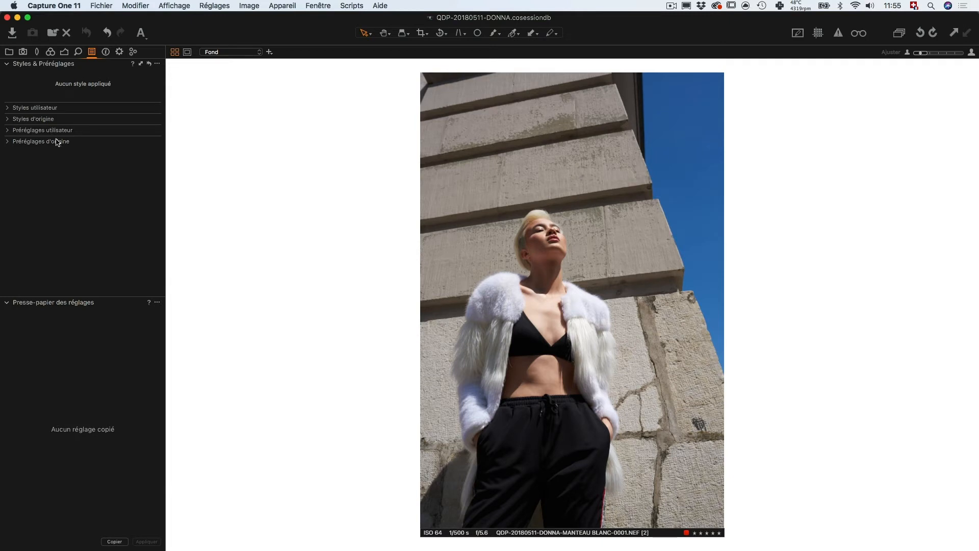
click(9, 108)
click(15, 128)
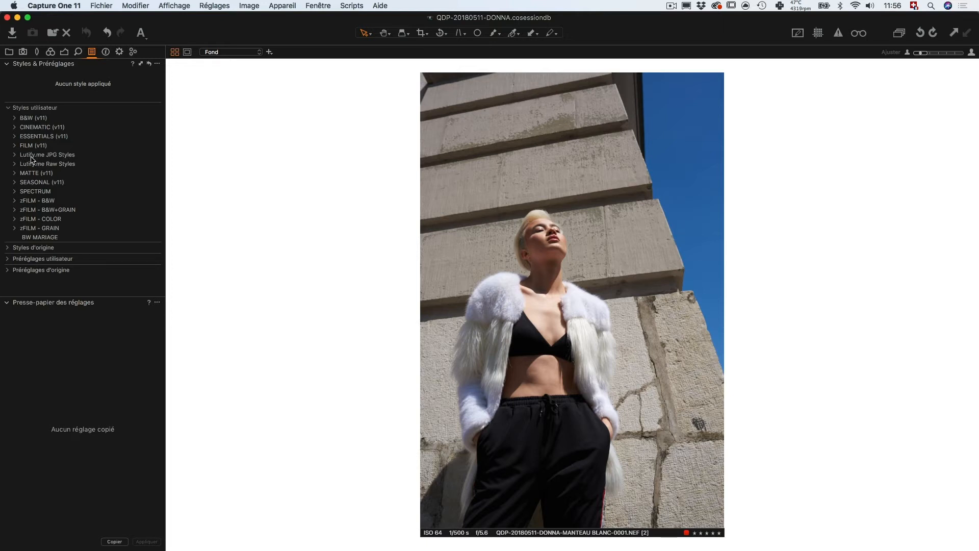
click(15, 128)
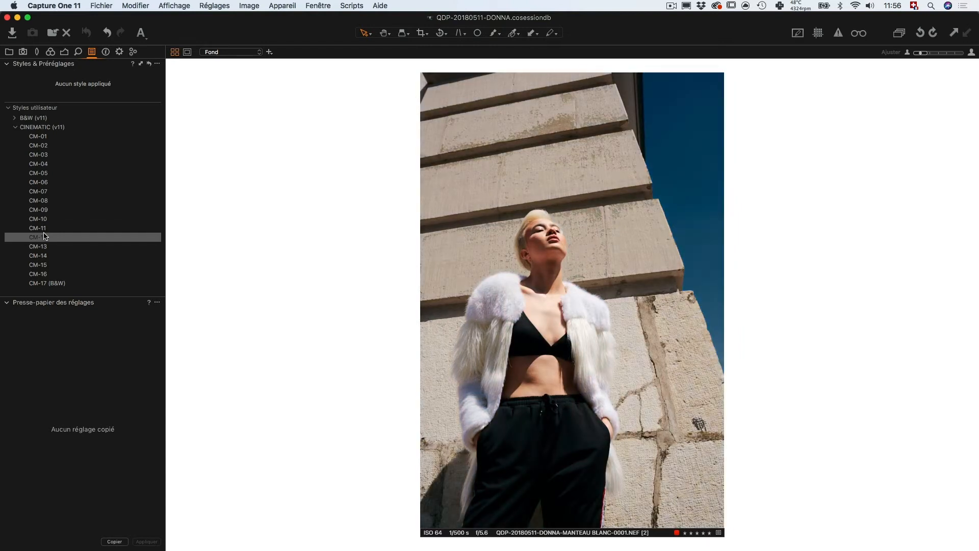
click(45, 264)
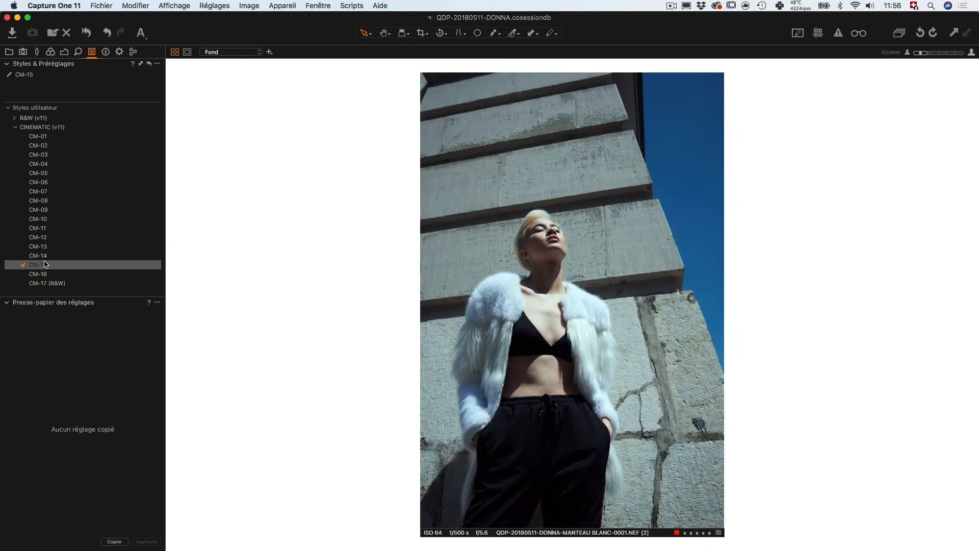
- Examine the exposure adjustments and layer list with the CM-15 style applied
click(15, 128)
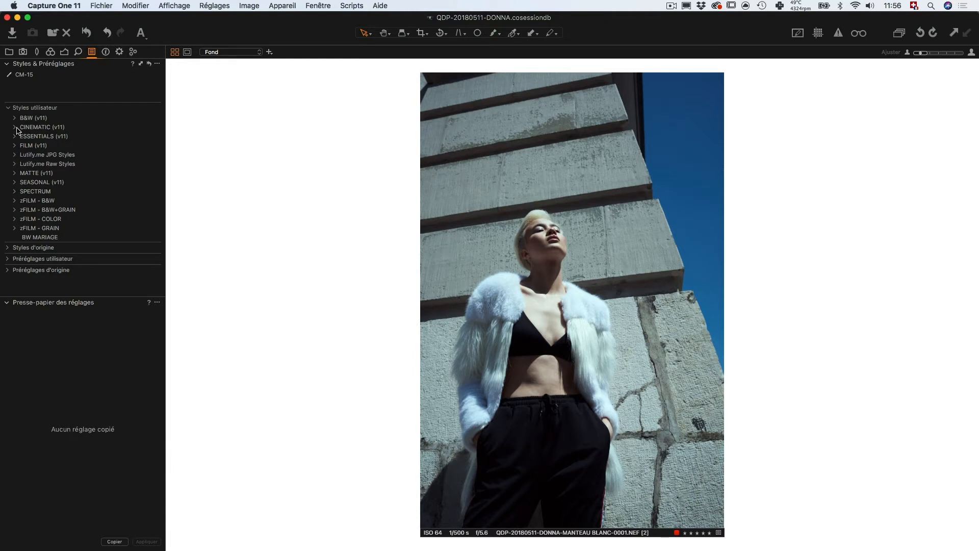
click(53, 52)
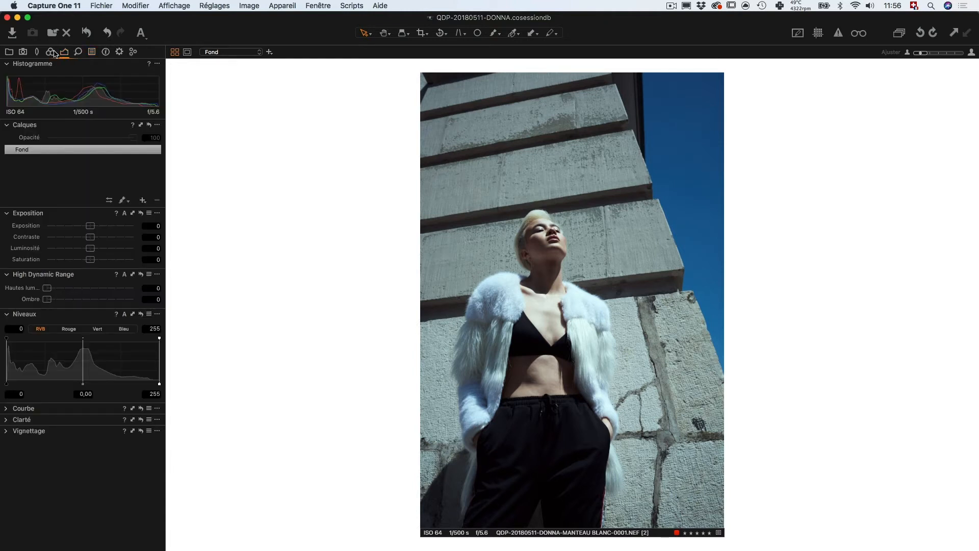
click(91, 52)
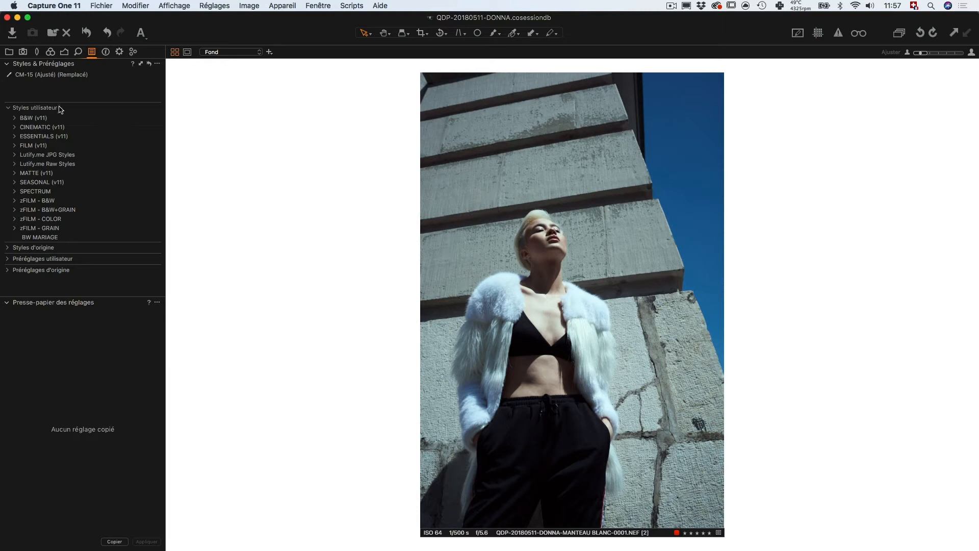
- Stack the SP-07+ style from the SPECTRUM user styles over the CM-15 style on the photo
click(157, 64)
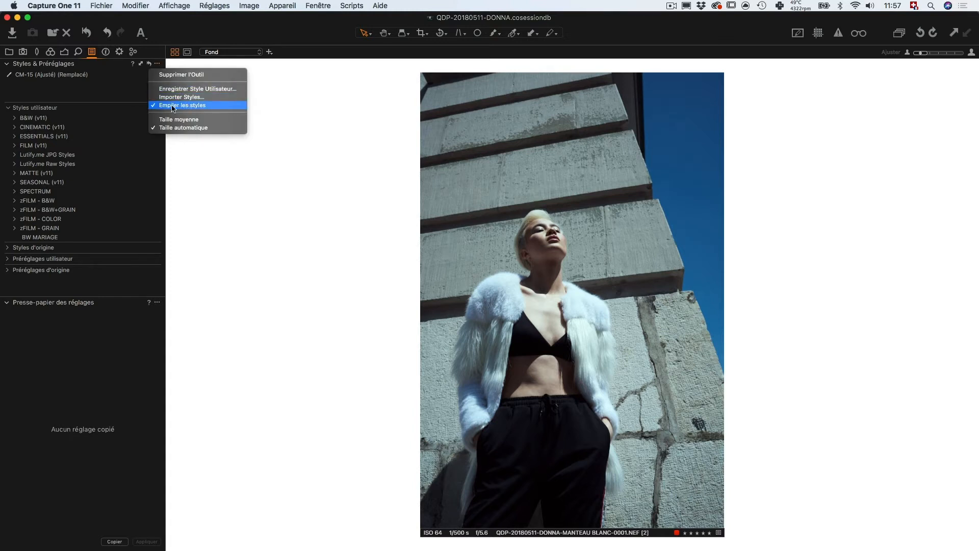
click(188, 106)
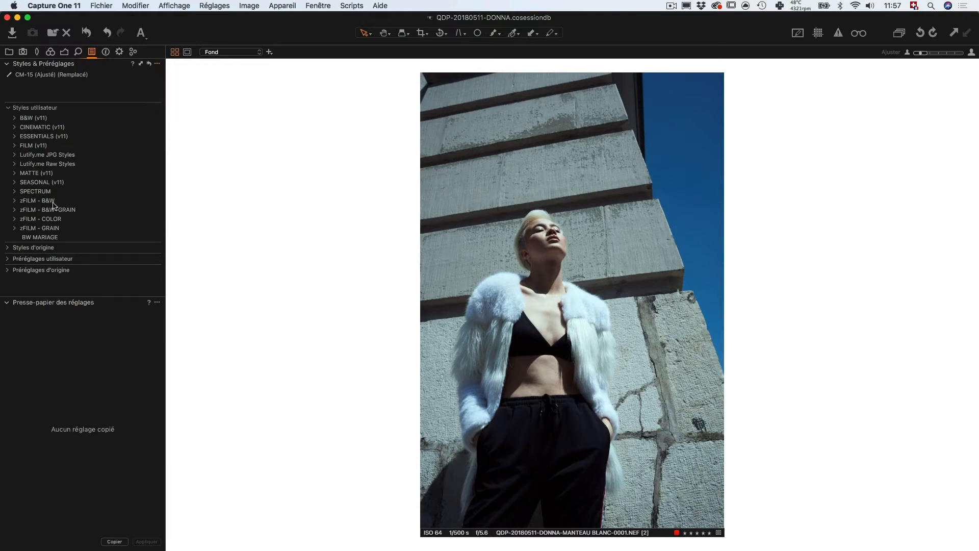
click(15, 192)
scroll(41, 199, down, 4)
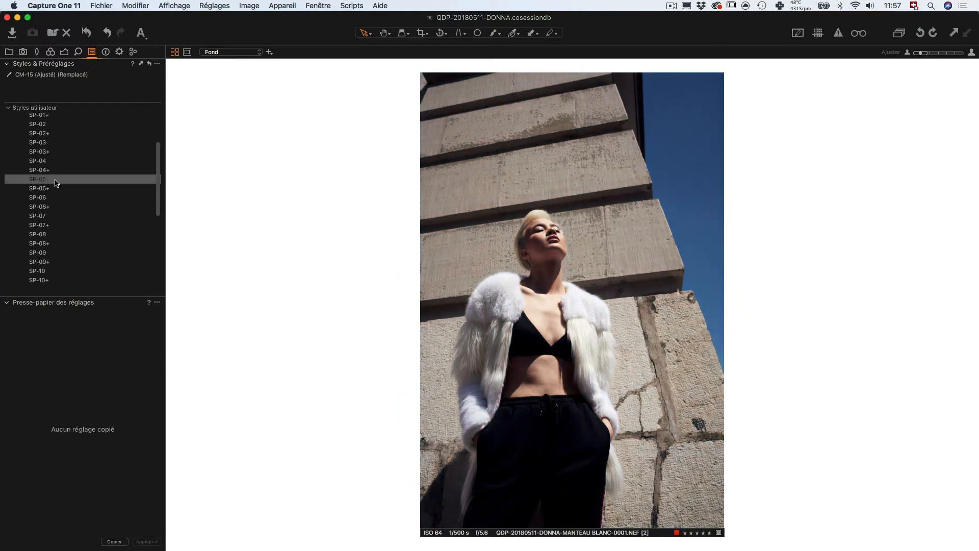
click(53, 225)
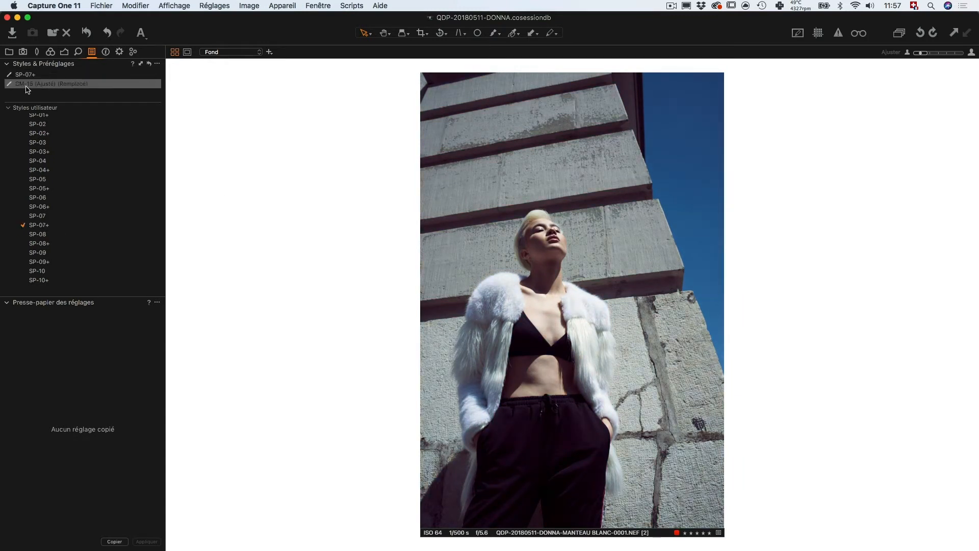
- Remove the stacked SP-07+ and CM-15 styles from the photo
mouse_move(33, 86)
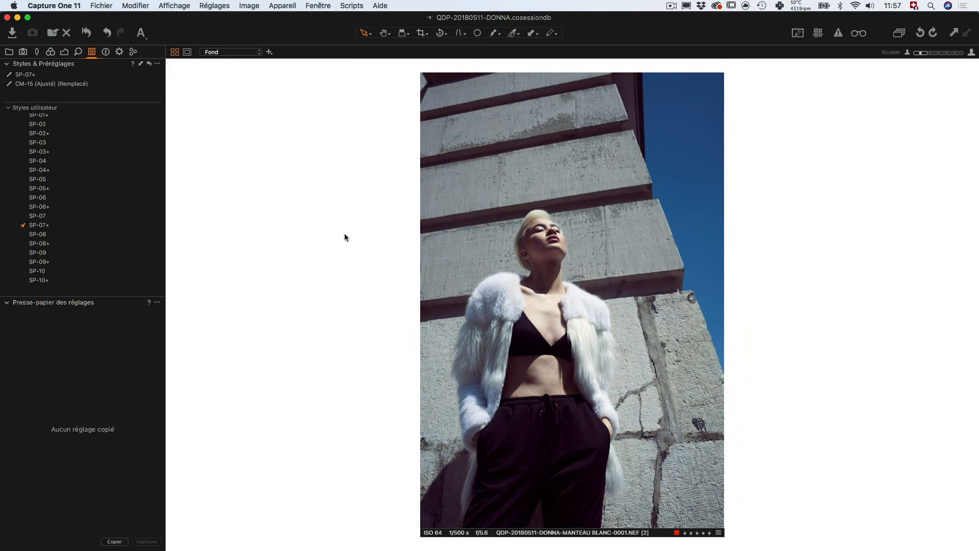
right_click(27, 76)
click(44, 80)
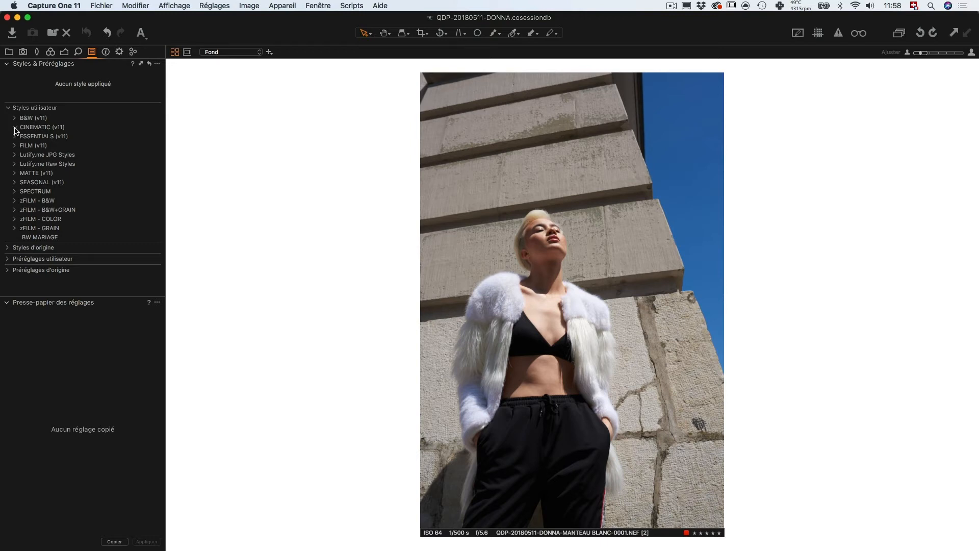
- Apply the CM-15 style from CINEMATIC (v11) partially, on a new layer
click(15, 127)
scroll(66, 204, down, 3)
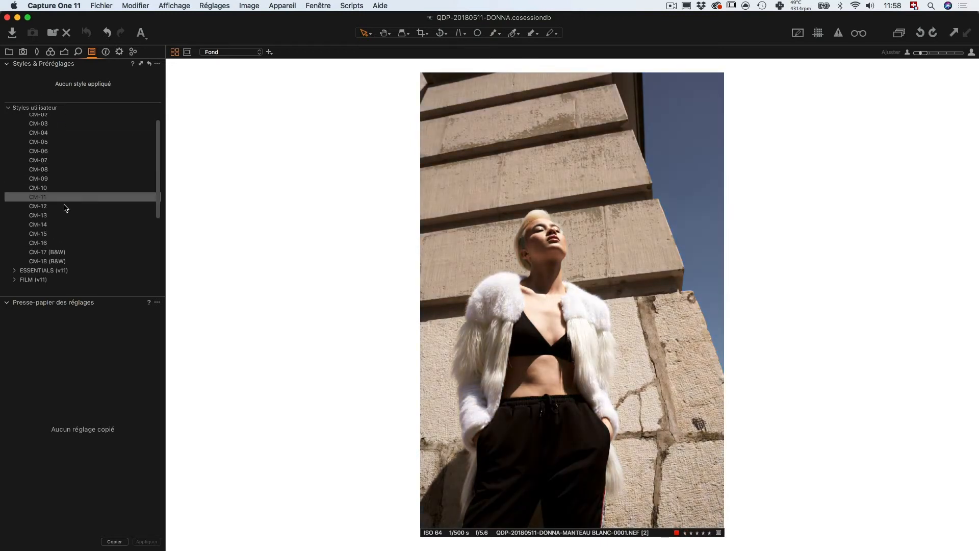
right_click(56, 237)
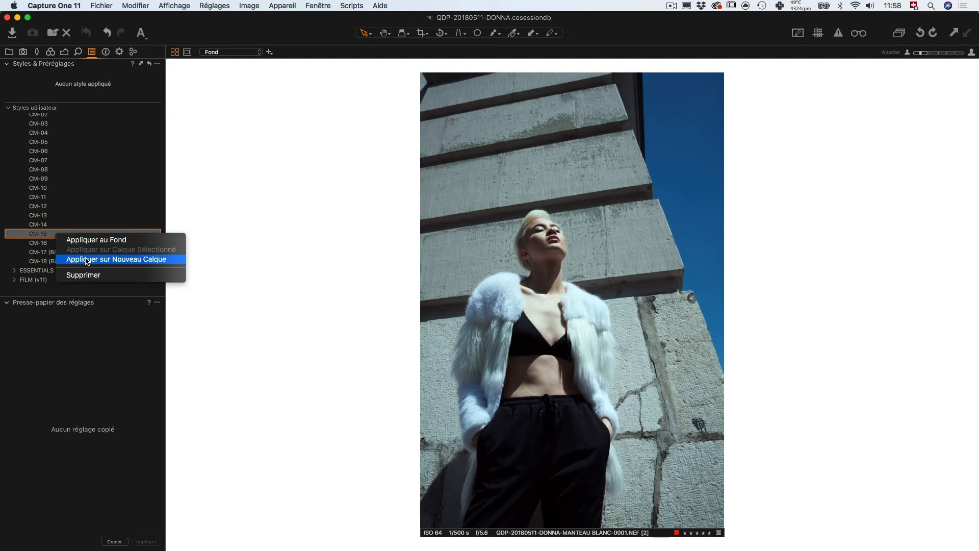
click(150, 260)
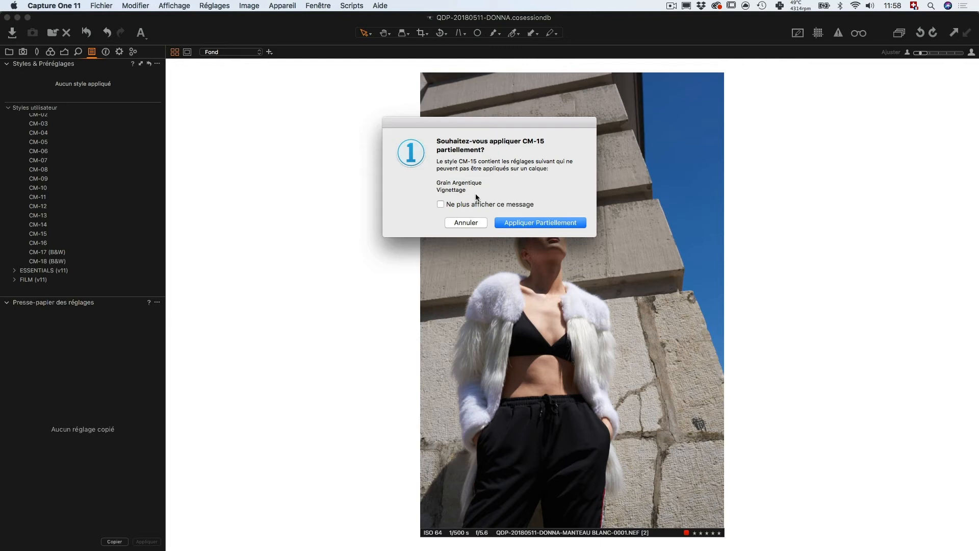
click(525, 223)
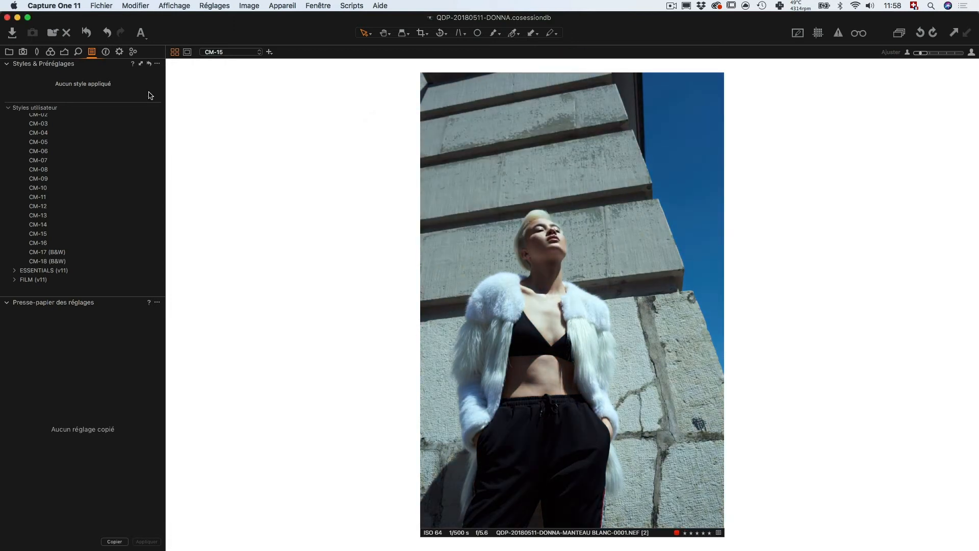
- Try a reduced opacity on the CM-15 layer, then restore it to 100
click(65, 53)
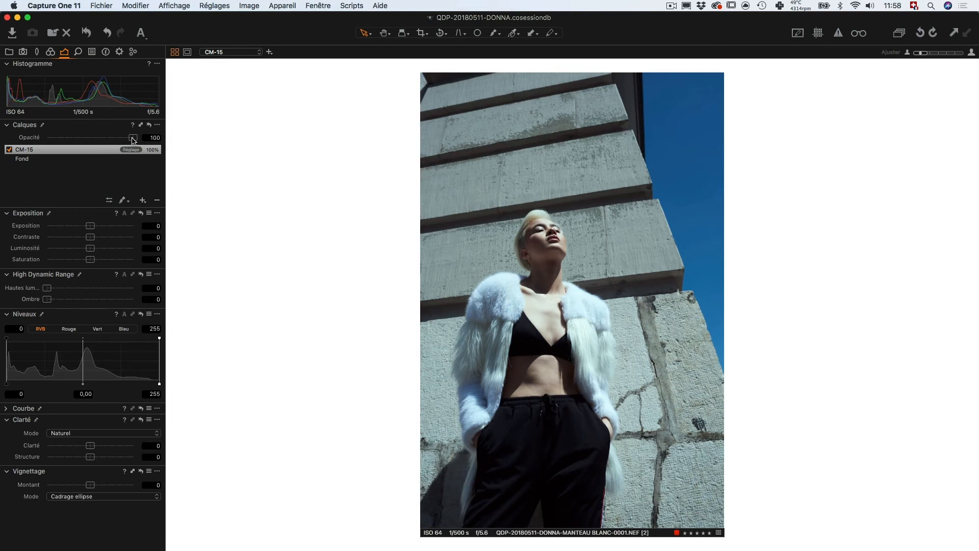
drag(133, 141, 70, 141)
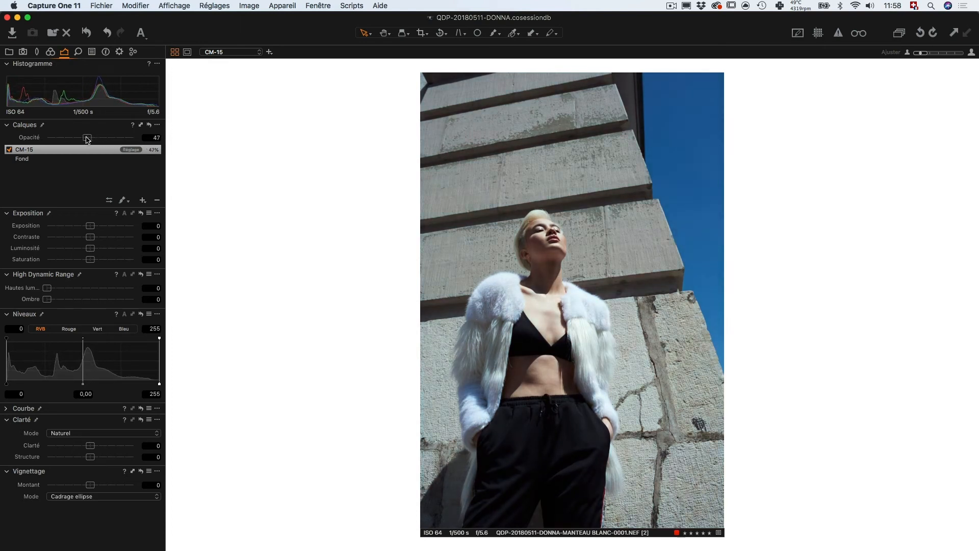
double_click(71, 140)
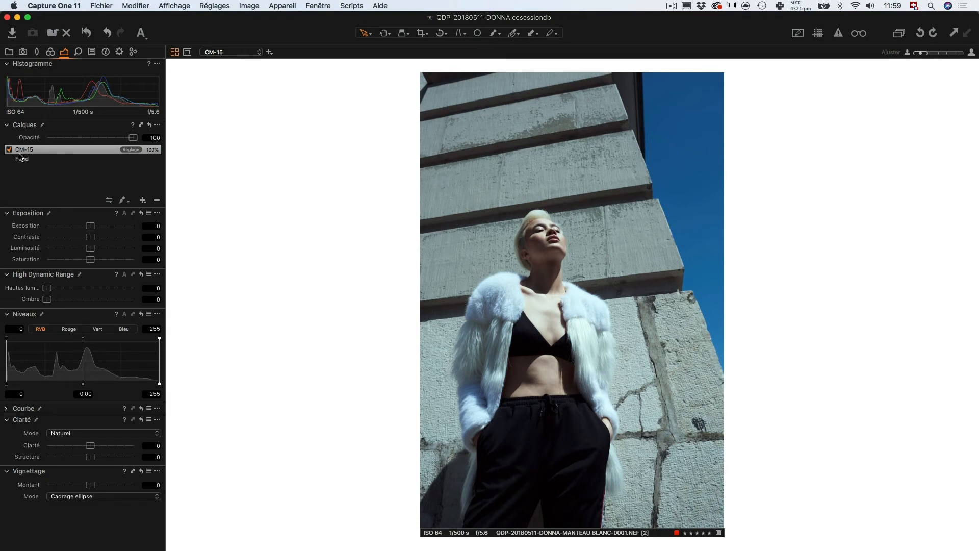
- Apply the SP-07+ style from the SPECTRUM user styles on a new layer above CM-15
click(92, 52)
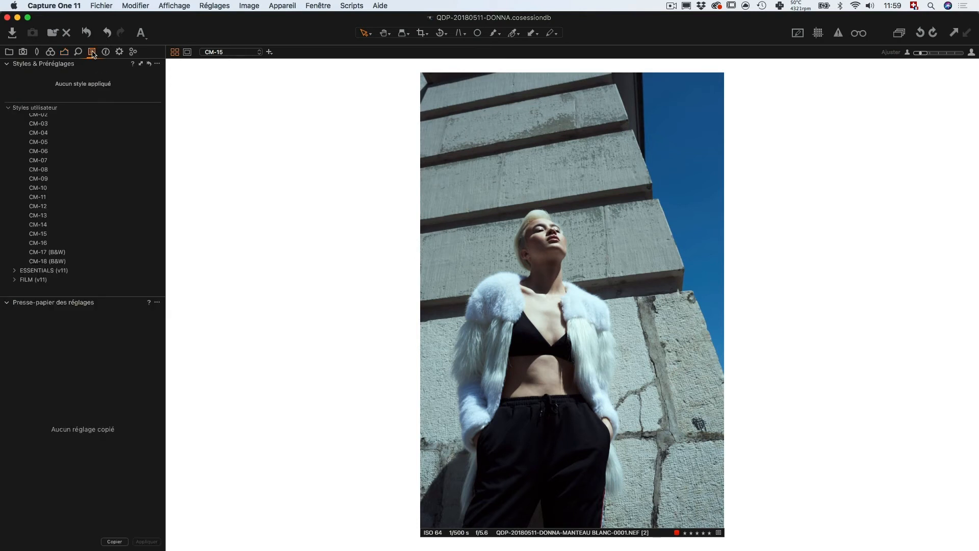
scroll(54, 171, down, 3)
scroll(30, 174, up, 5)
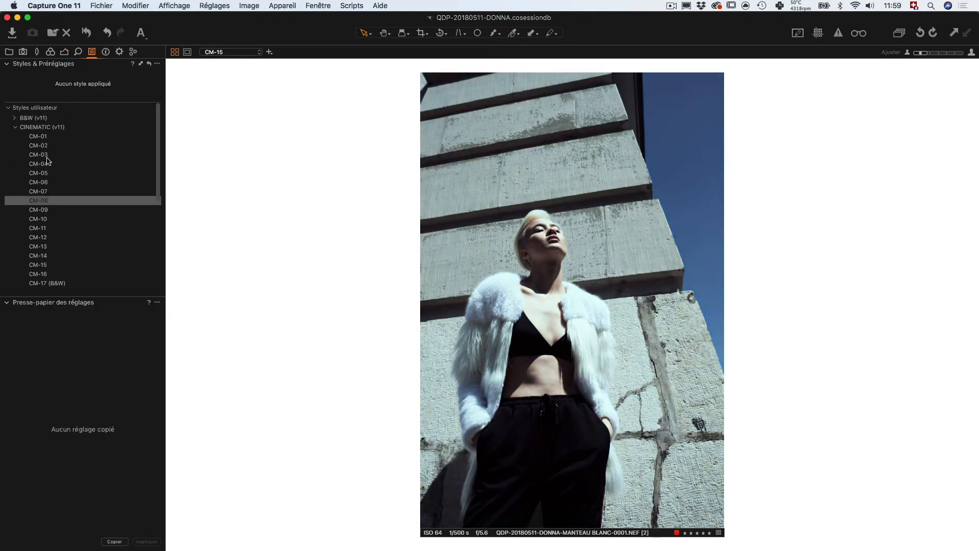
click(15, 128)
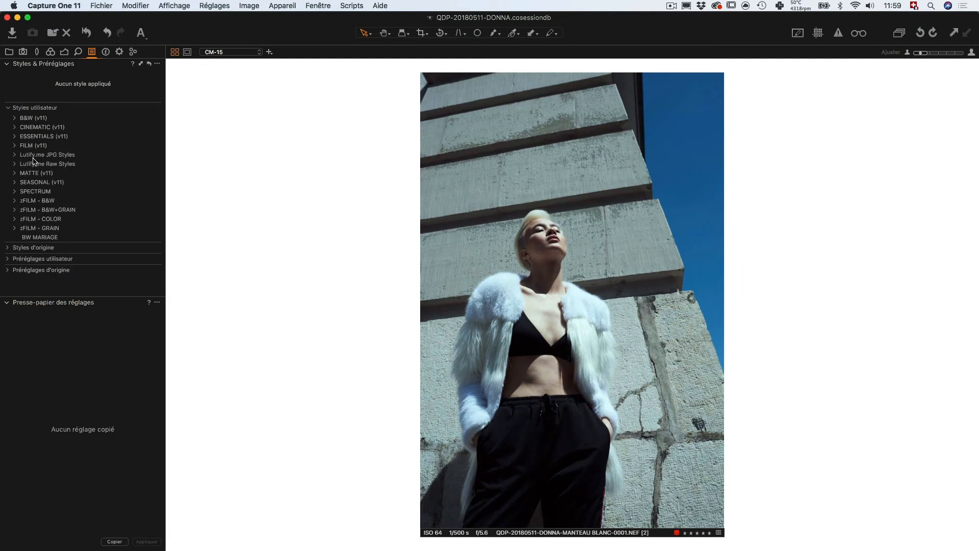
click(14, 192)
scroll(70, 193, down, 4)
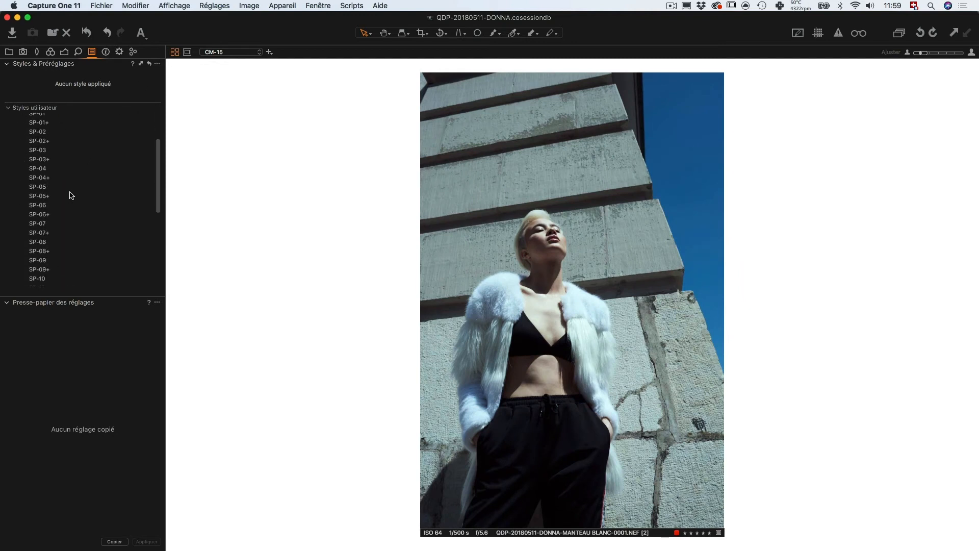
right_click(60, 238)
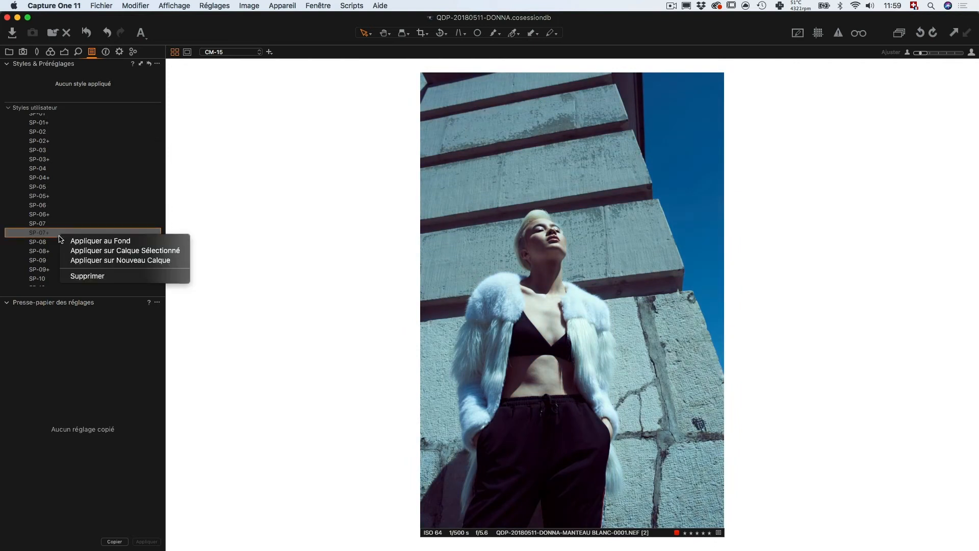
click(100, 261)
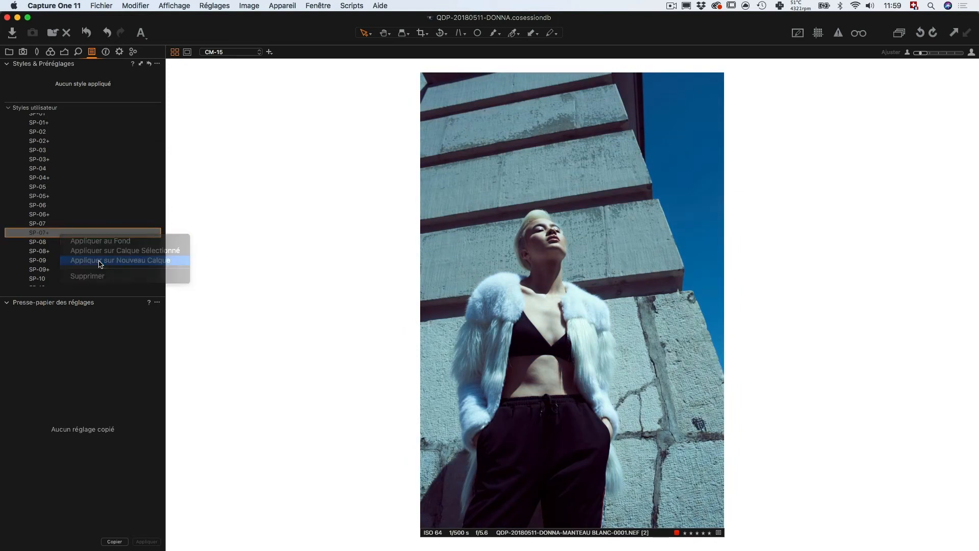
- Reduce the opacity of the SP-07+ layer to 65 and of the CM-15 layer to 67
click(64, 51)
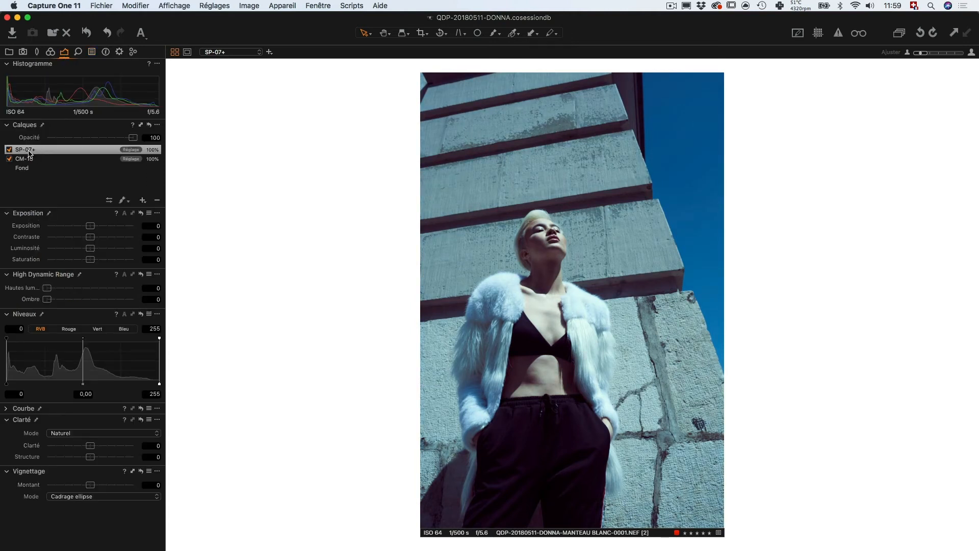
drag(133, 138, 104, 137)
click(85, 160)
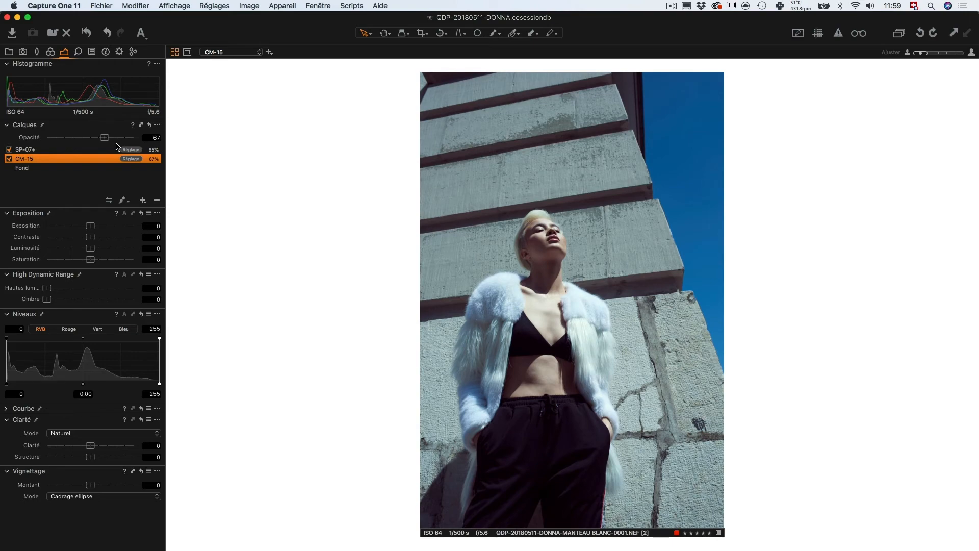